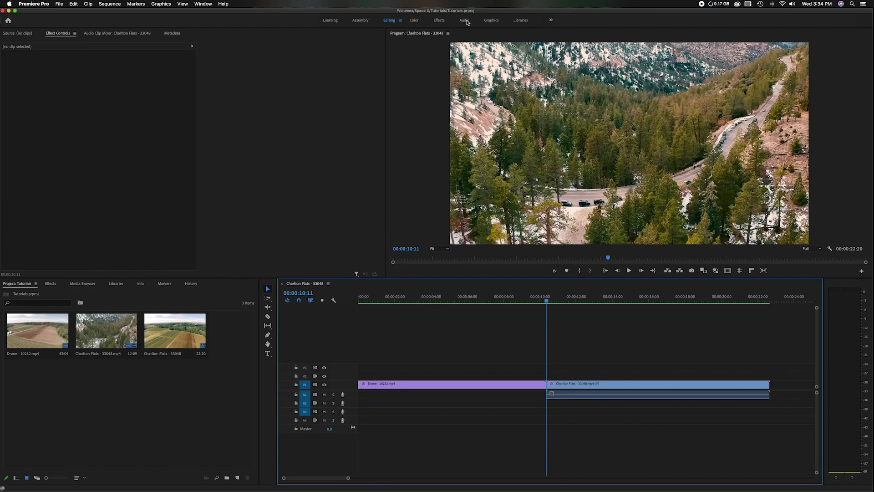
# - Switch to the Audio workspace and show Essential Sound's Browse tab for stock music
pyautogui.click(464, 21)
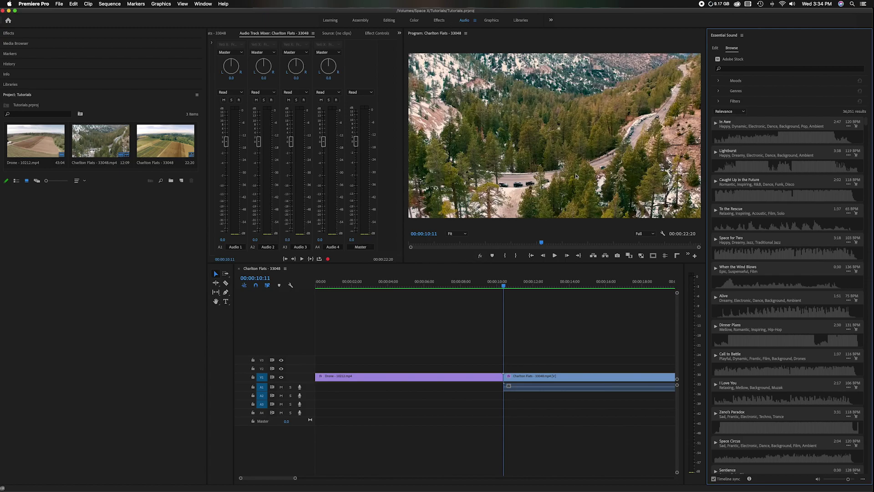
pyautogui.click(715, 48)
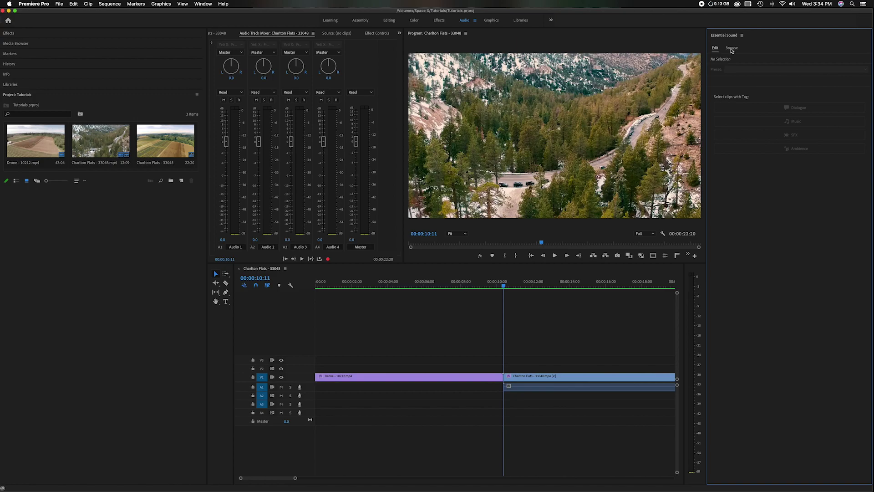
pyautogui.click(731, 49)
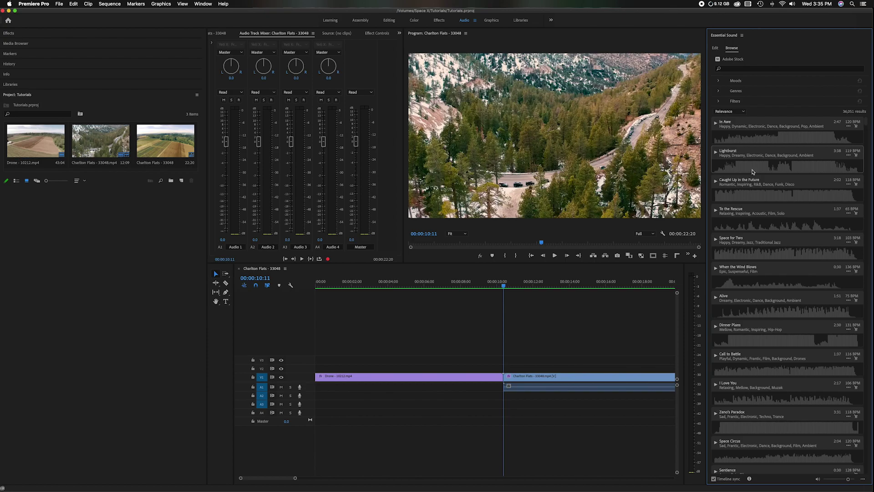
# - Try the Frantic and Dynamic mood filters, clear both, then expand the Genres list
pyautogui.click(719, 81)
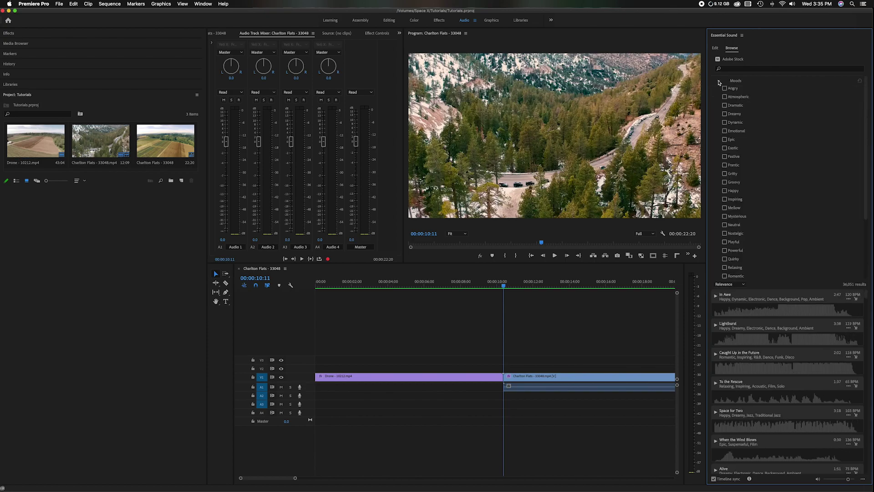
pyautogui.click(724, 165)
pyautogui.click(725, 122)
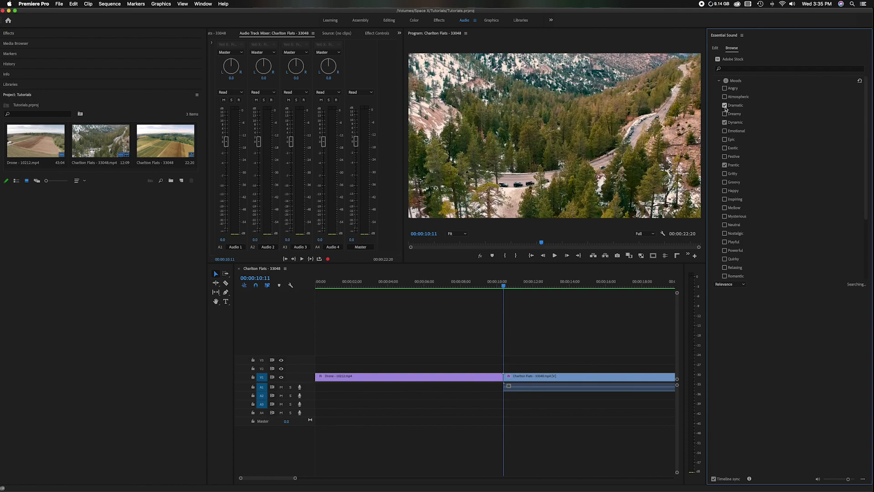
pyautogui.click(725, 122)
pyautogui.click(724, 165)
pyautogui.click(719, 81)
pyautogui.click(719, 92)
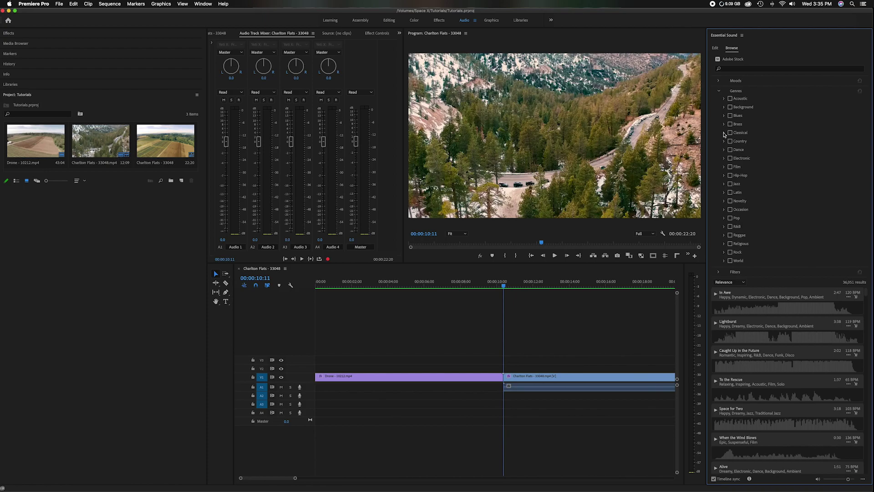
# - Peek at the Classical and Pop subgenres, then collapse the Genres list
pyautogui.click(723, 132)
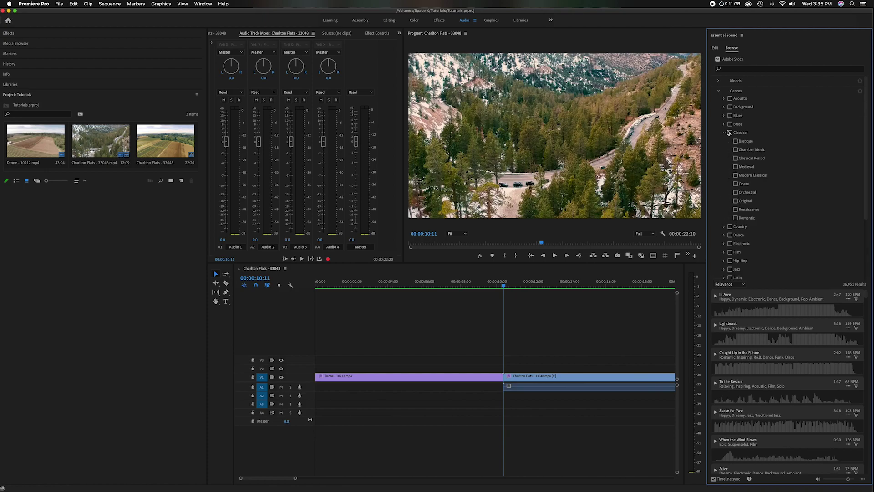
pyautogui.click(724, 133)
pyautogui.click(724, 219)
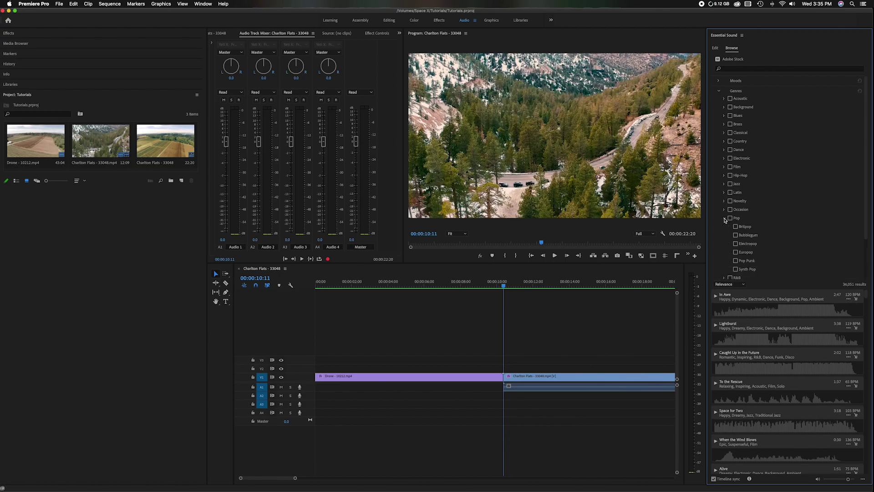
pyautogui.click(725, 219)
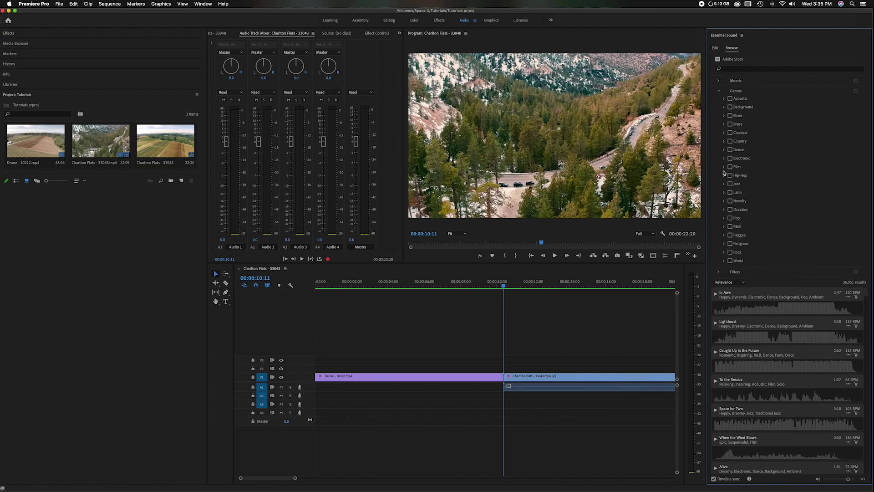
pyautogui.click(719, 92)
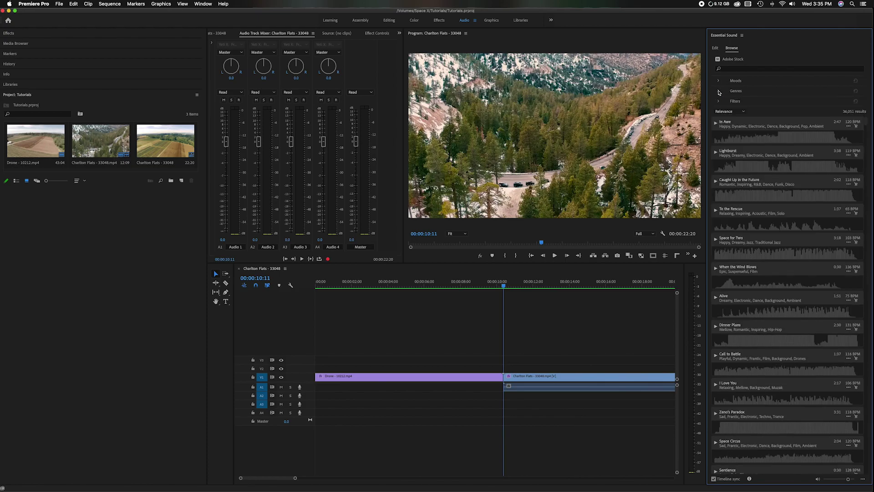
# - Expand the tempo, duration and vocals Filters, leave Vocals at All, then collapse them
pyautogui.click(718, 102)
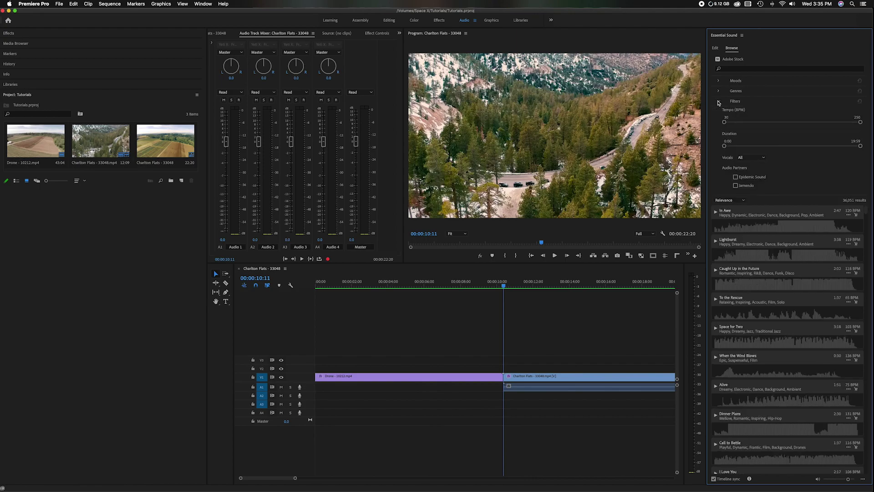
pyautogui.click(758, 159)
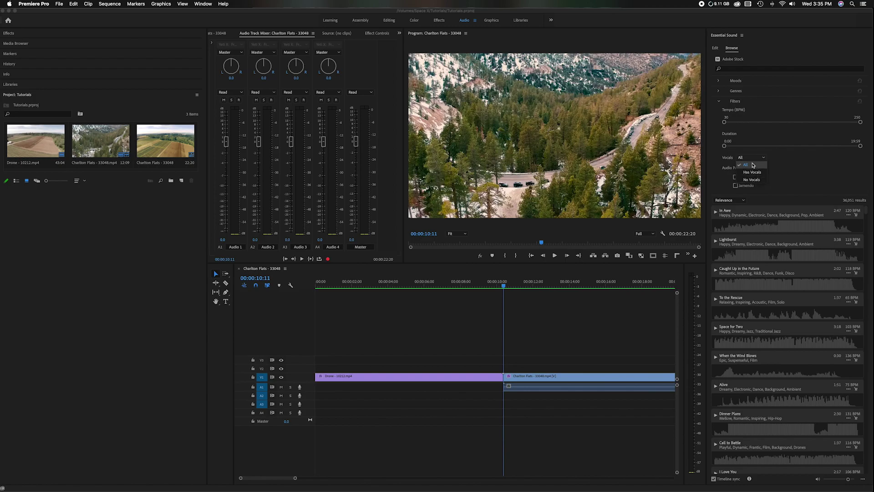
pyautogui.click(752, 165)
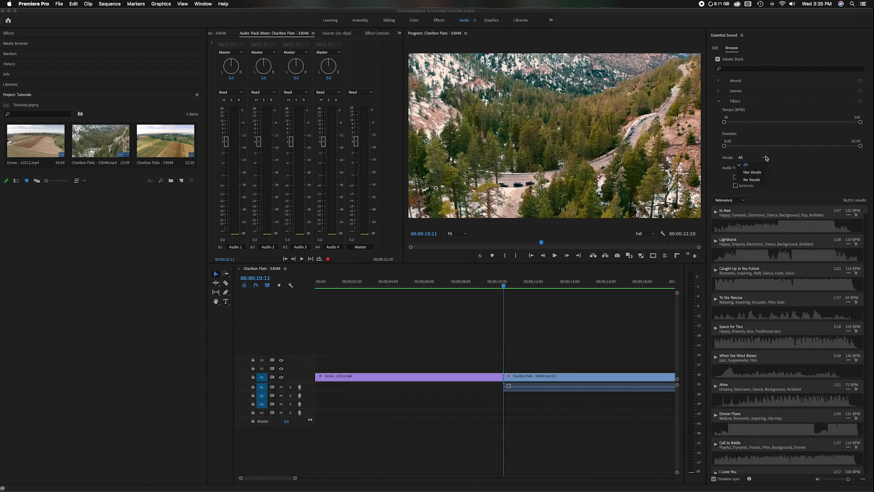
pyautogui.click(719, 103)
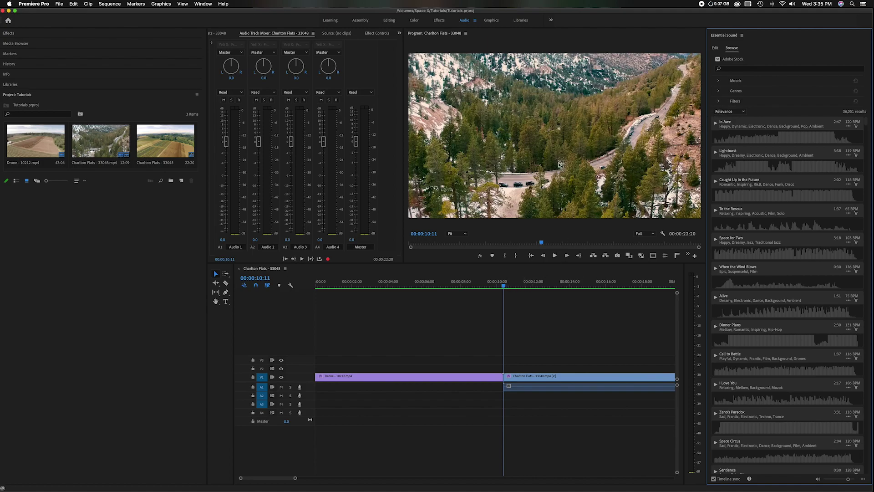
# - Limit the stock music results to the Happy mood
pyautogui.click(719, 81)
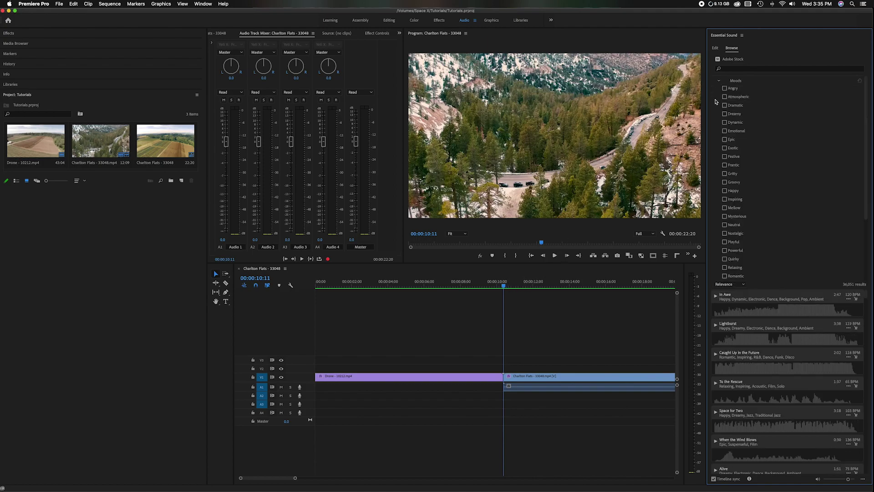
pyautogui.click(724, 191)
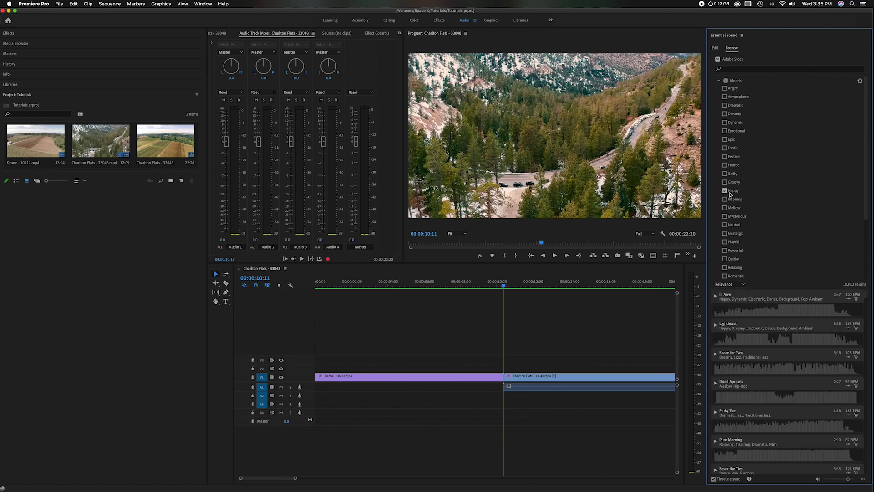
pyautogui.click(719, 81)
# - Filter by the Acoustic > Folk genre, leaving 219 tracks, and move the playhead to 00:00:11:20
pyautogui.click(718, 91)
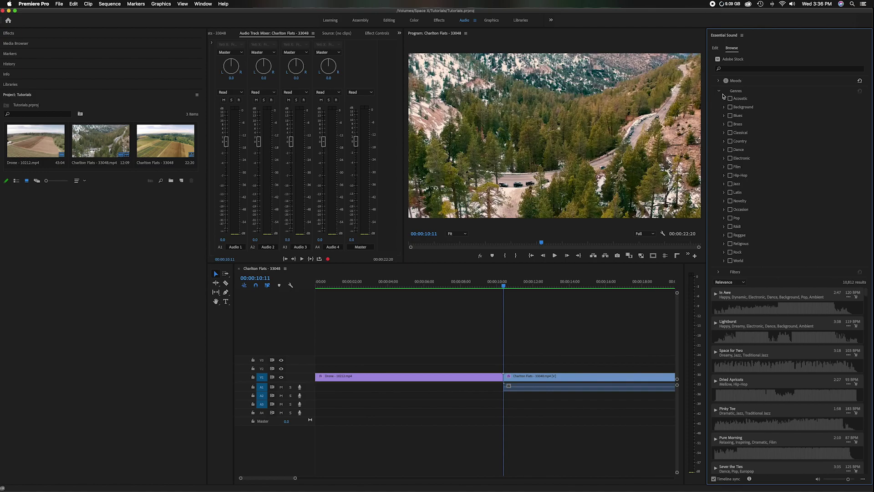
pyautogui.click(724, 99)
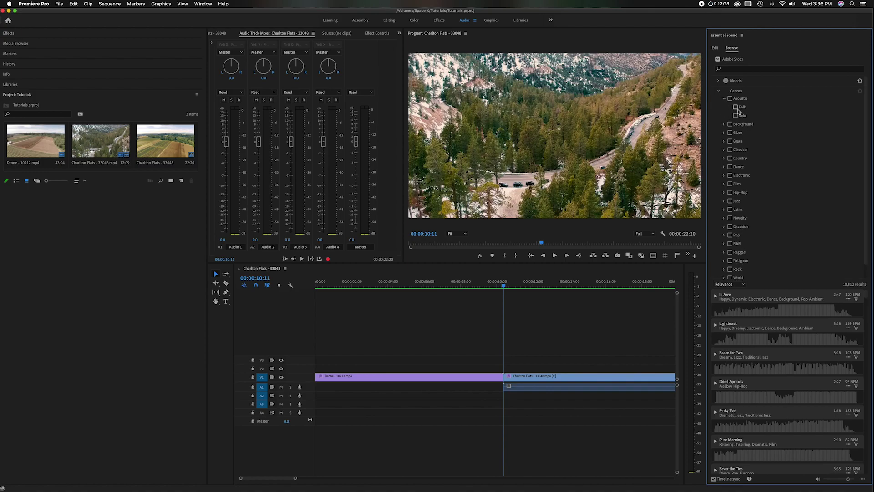
pyautogui.click(735, 108)
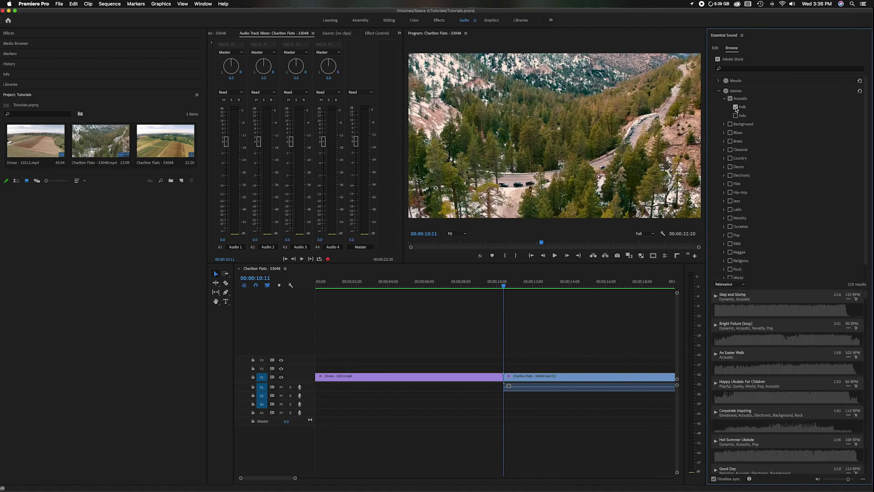
pyautogui.scroll(-2, 760, 307)
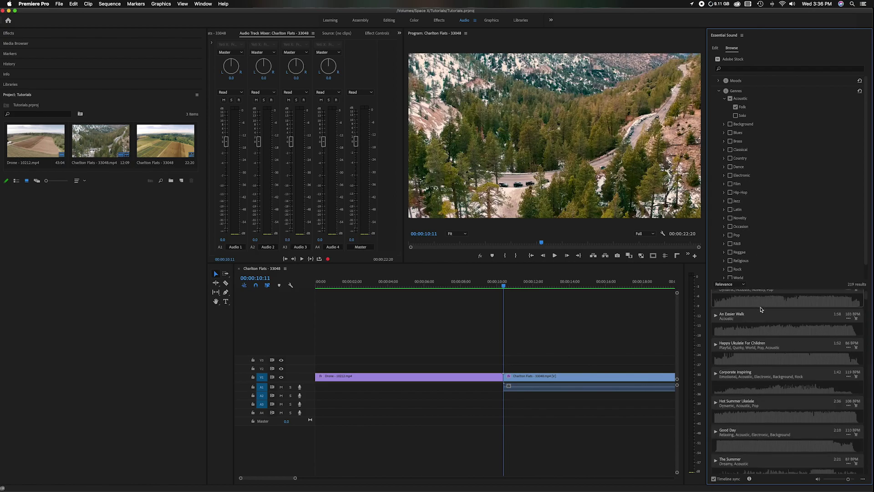
pyautogui.scroll(2, 760, 308)
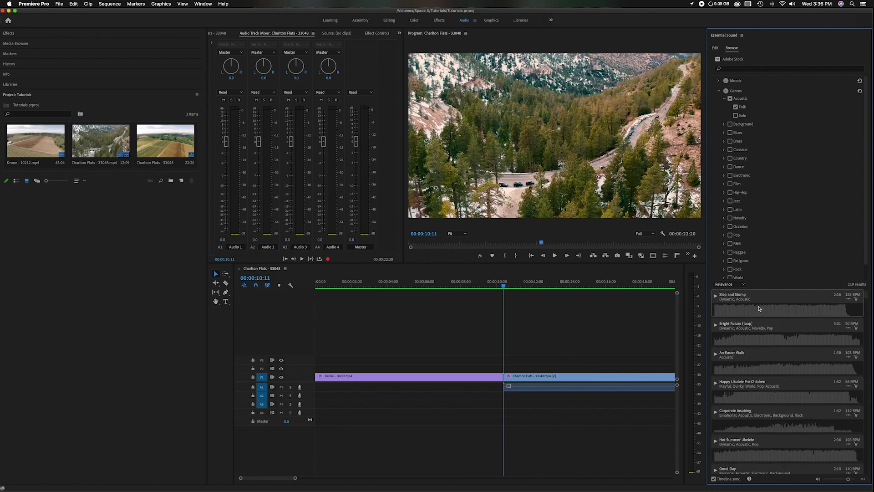
pyautogui.moveTo(503, 286)
pyautogui.mouseDown()
pyautogui.moveTo(568, 285)
pyautogui.moveTo(504, 286)
pyautogui.mouseUp()
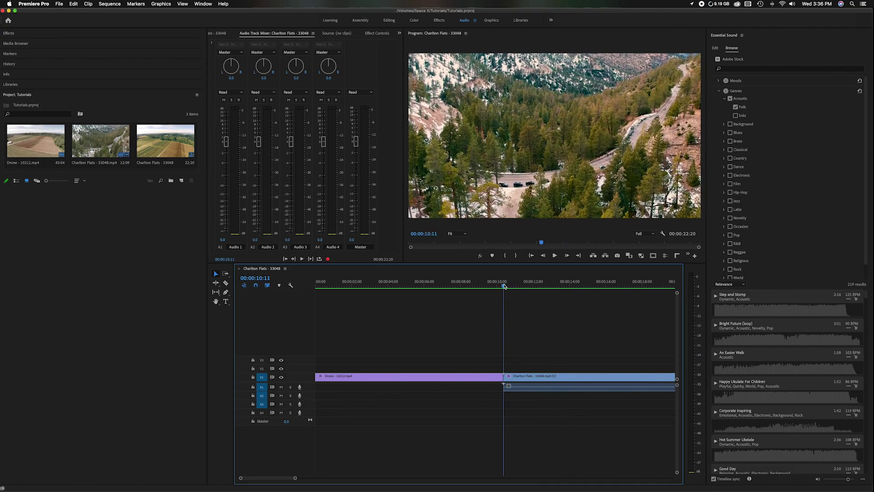
# - Preview An Easier Walk and Two Birds against the drone footage with Timeline sync
pyautogui.click(715, 355)
pyautogui.click(716, 355)
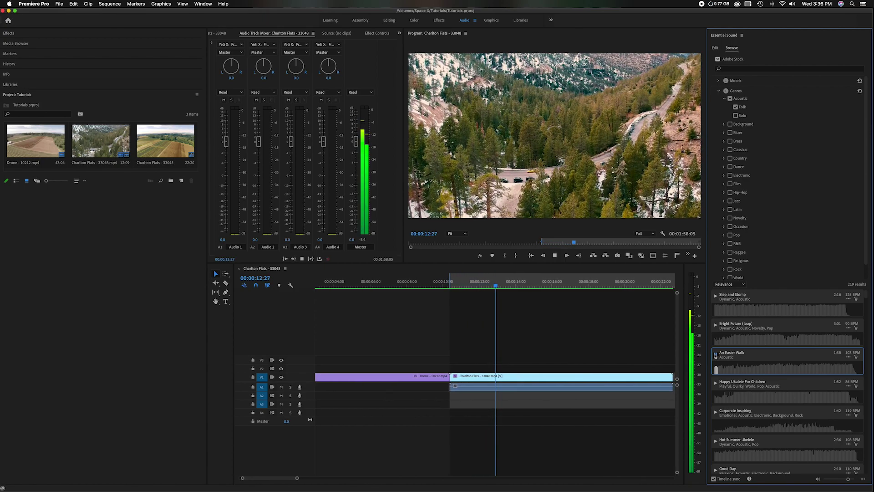
pyautogui.press('space')
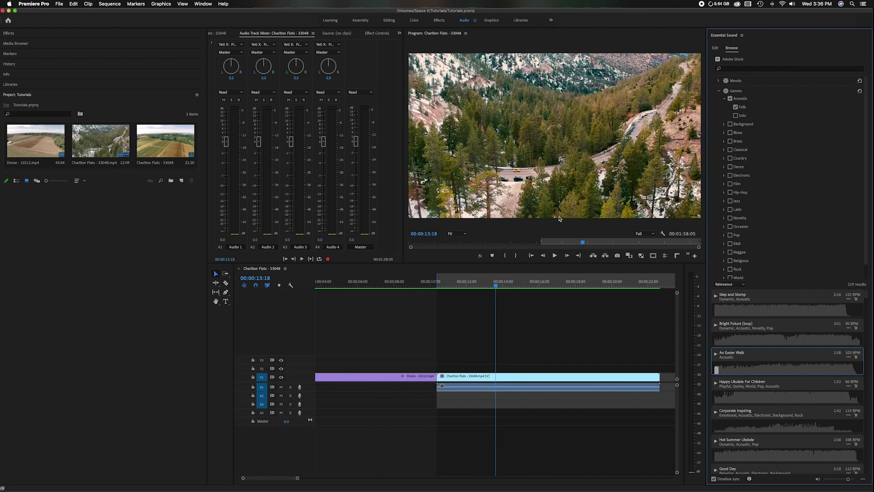
pyautogui.scroll(-5, 783, 403)
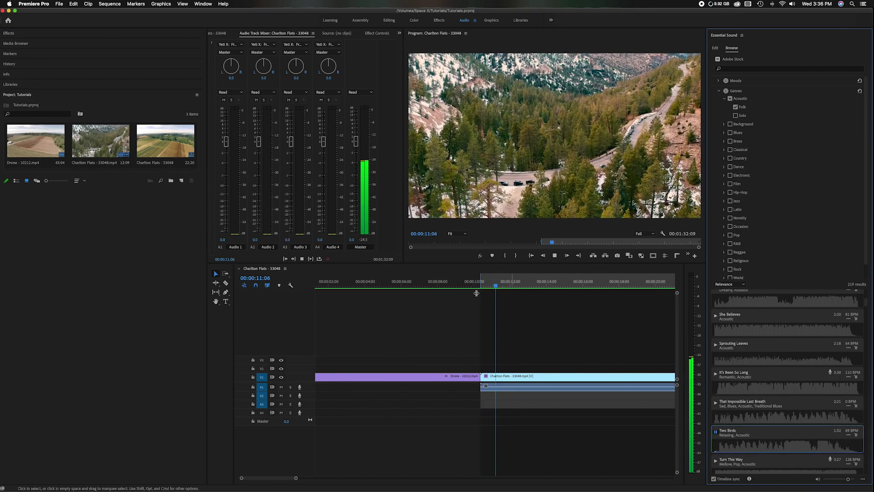
pyautogui.press('space')
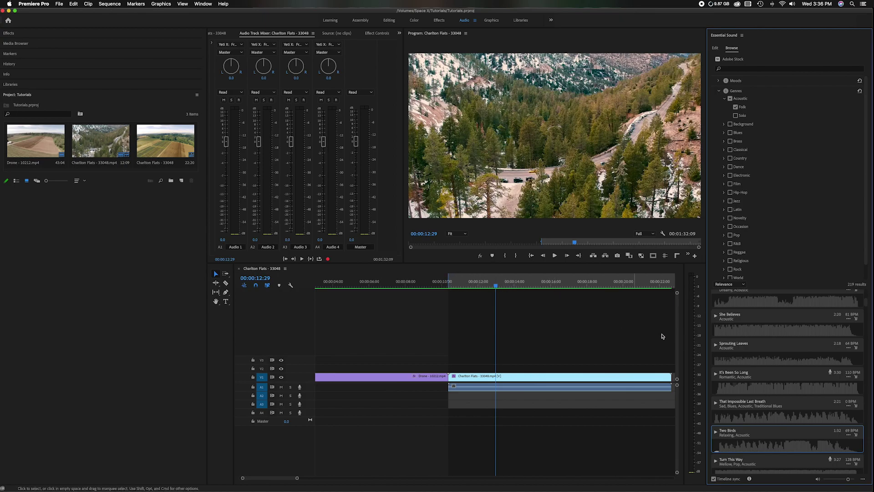
# - Preview The Same Old Train and It's Getting Late, settling on It's Getting Late
pyautogui.scroll(-6, 763, 375)
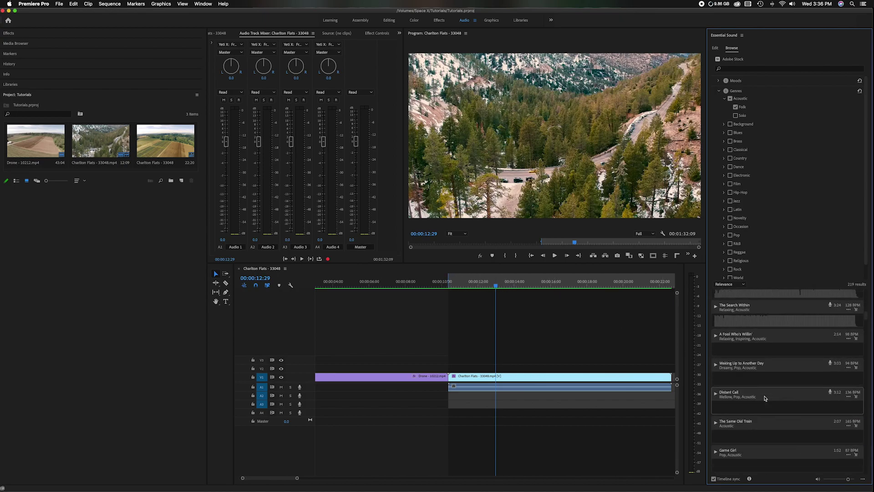
pyautogui.click(715, 404)
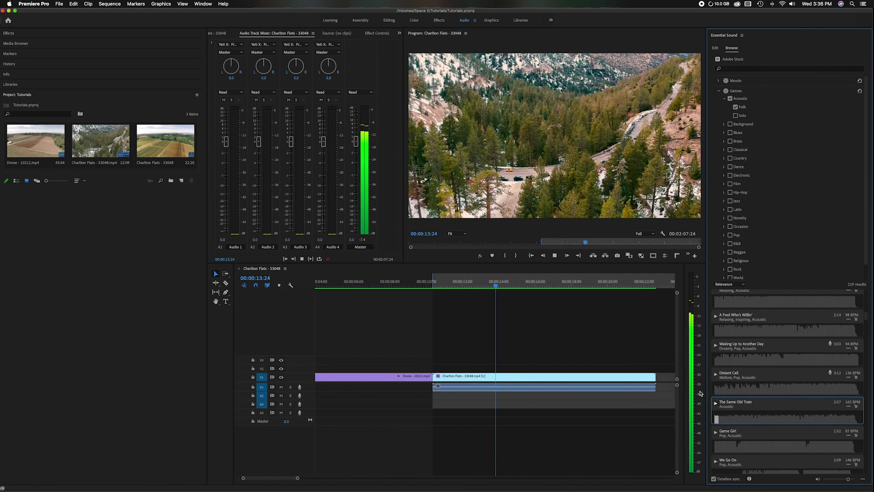
pyautogui.press('space')
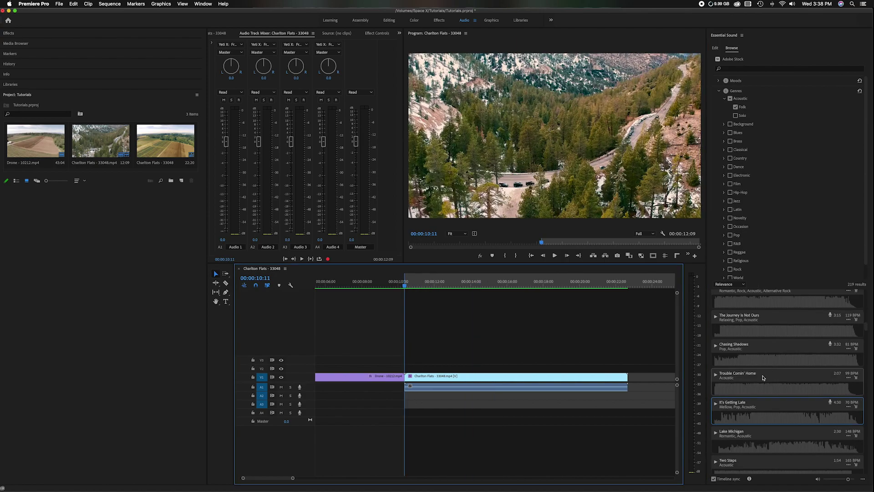
pyautogui.click(715, 404)
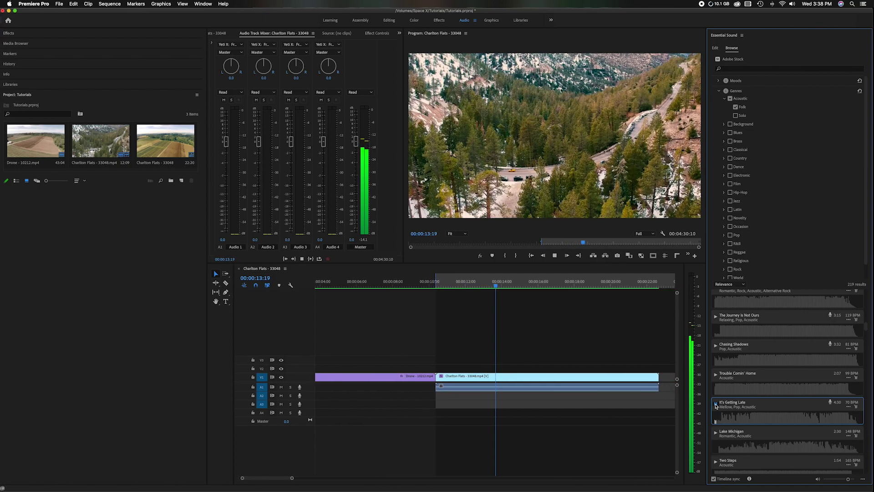
pyautogui.click(716, 404)
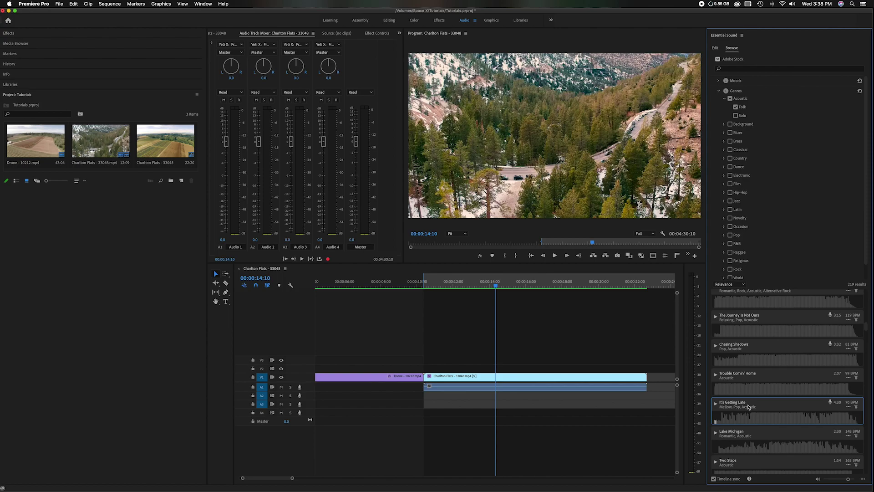
pyautogui.scroll(-1, 749, 407)
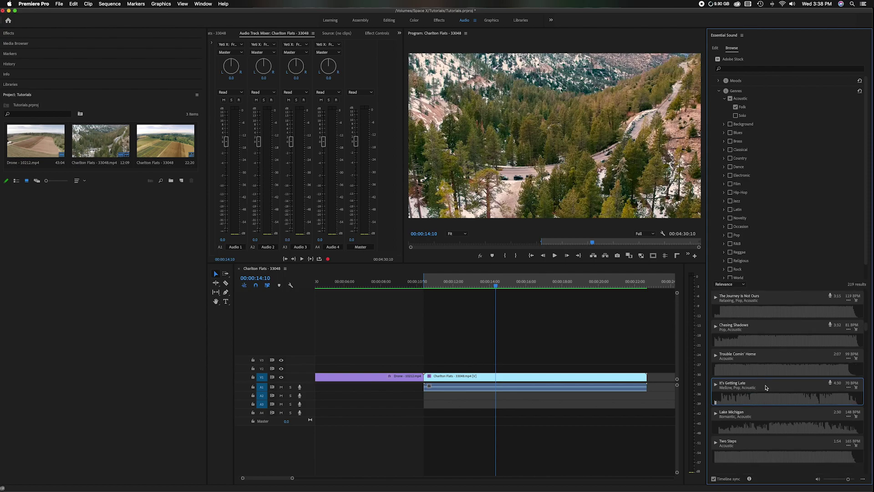
# - Place It's Getting Late on A2 under Charlton Flats and trim it to end at 00:00:22:20
pyautogui.moveTo(730, 385); pyautogui.dragTo(427, 398)
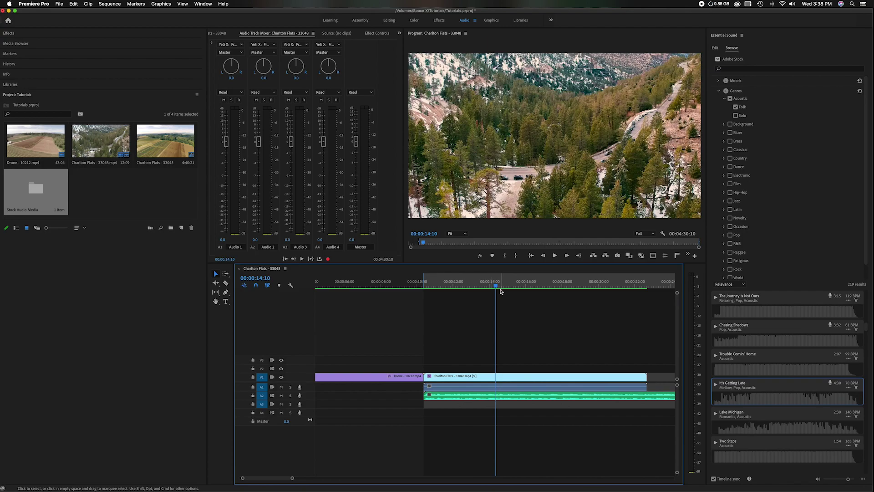
pyautogui.moveTo(496, 286); pyautogui.dragTo(469, 286)
pyautogui.hscroll(3, 636, 331)
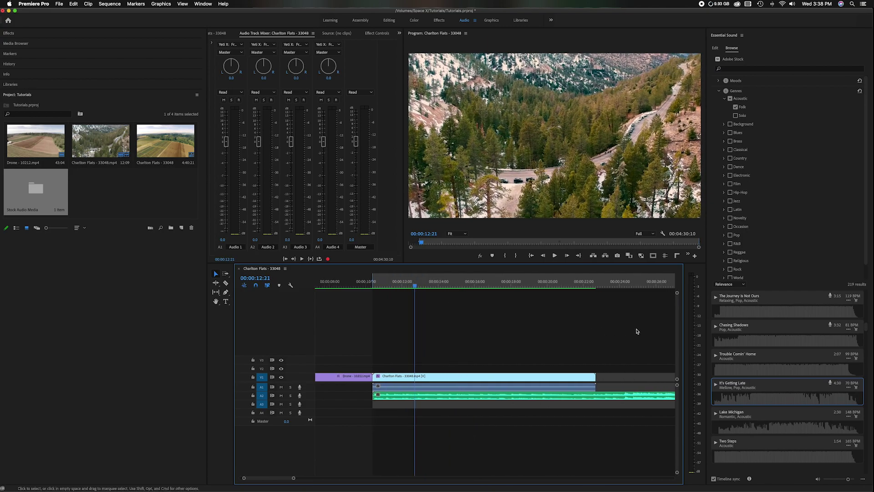
pyautogui.hscroll(6, 637, 331)
pyautogui.click(486, 285)
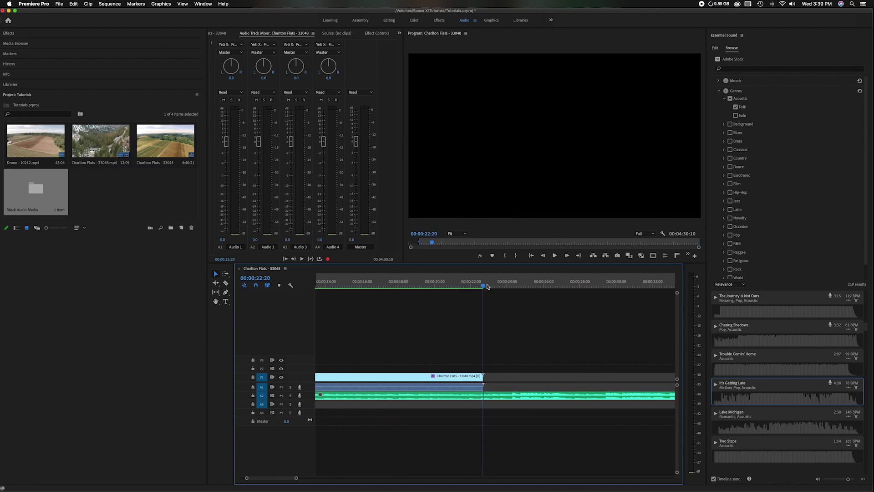
pyautogui.hotkey('ctrl', 'z')
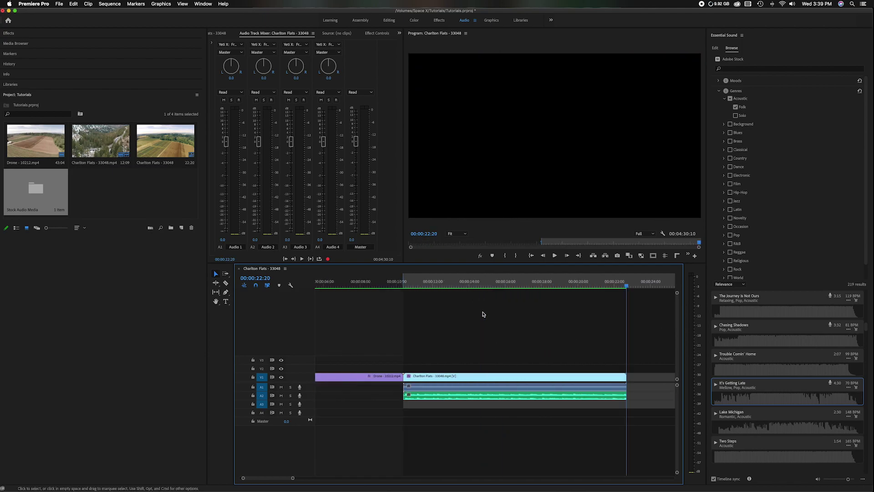
pyautogui.moveTo(472, 286); pyautogui.dragTo(492, 288)
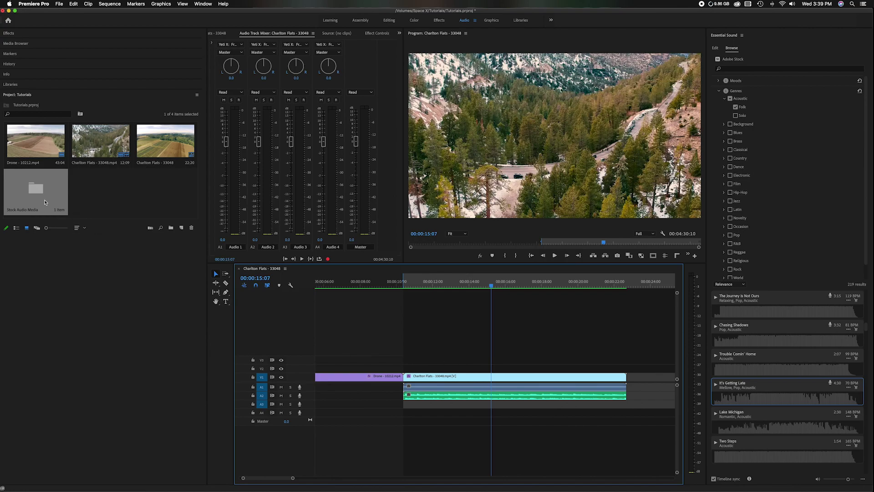
pyautogui.doubleClick(36, 191)
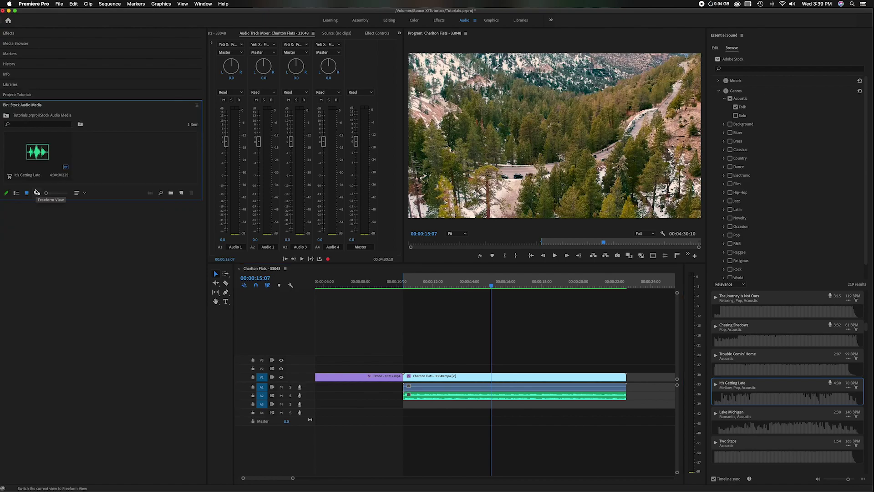
# - View the Adobe Stock licence offer for It's Getting Late, close it unpurchased, and move the playhead to about 12 seconds
pyautogui.click(9, 177)
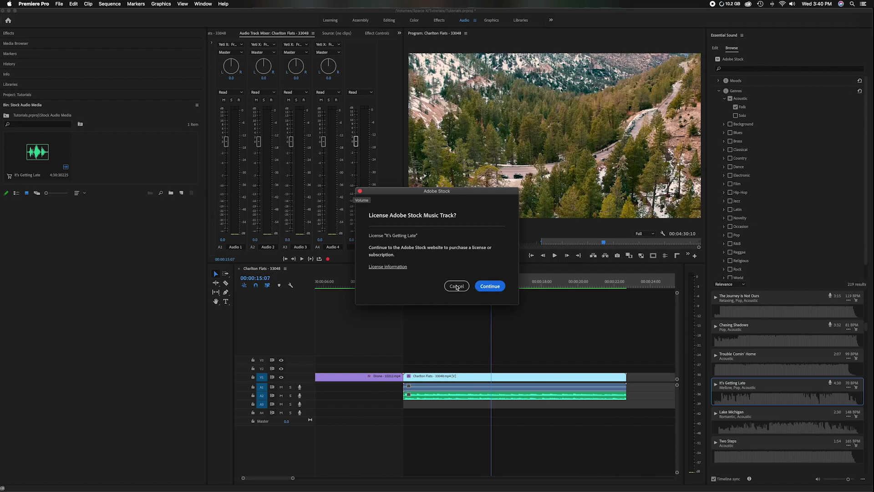
pyautogui.click(359, 191)
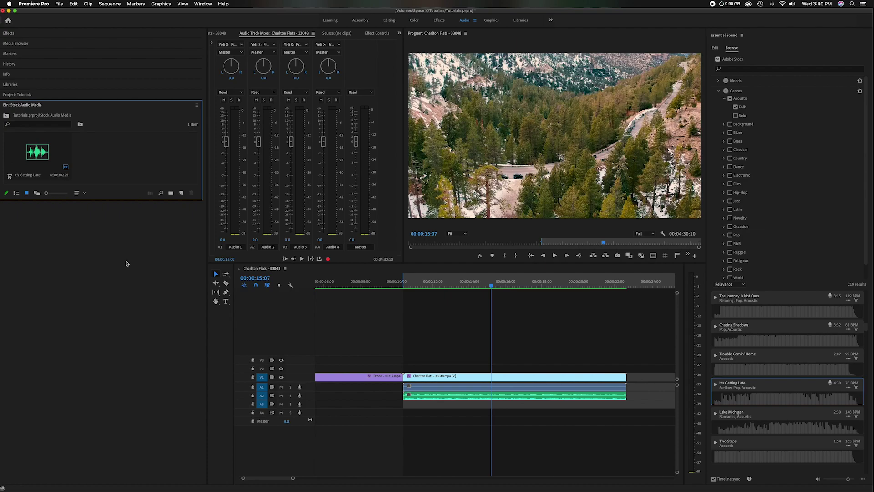
pyautogui.click(441, 284)
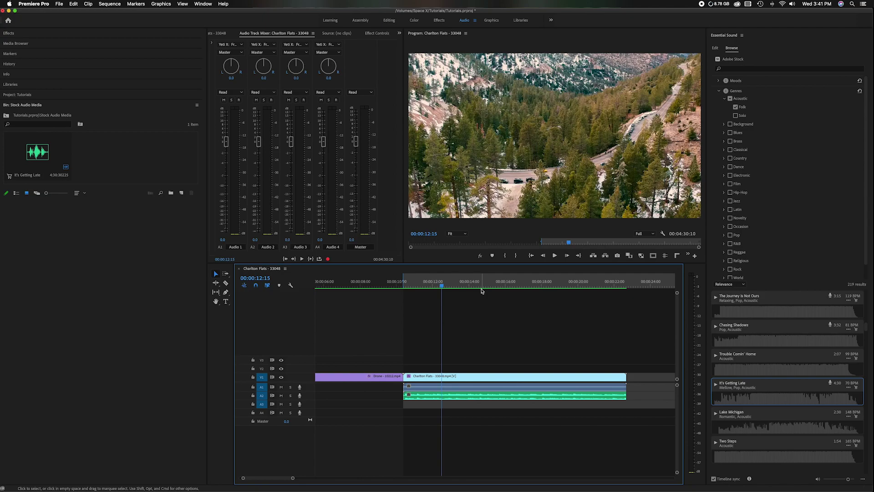
# - Collapse the Genres list and delete the It's Getting Late clip from track A2
pyautogui.click(719, 91)
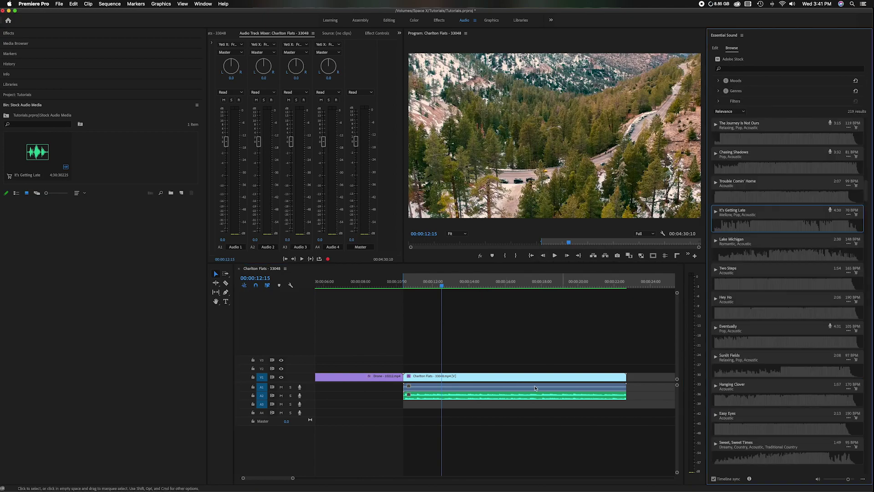
pyautogui.click(496, 400)
pyautogui.press('Delete')
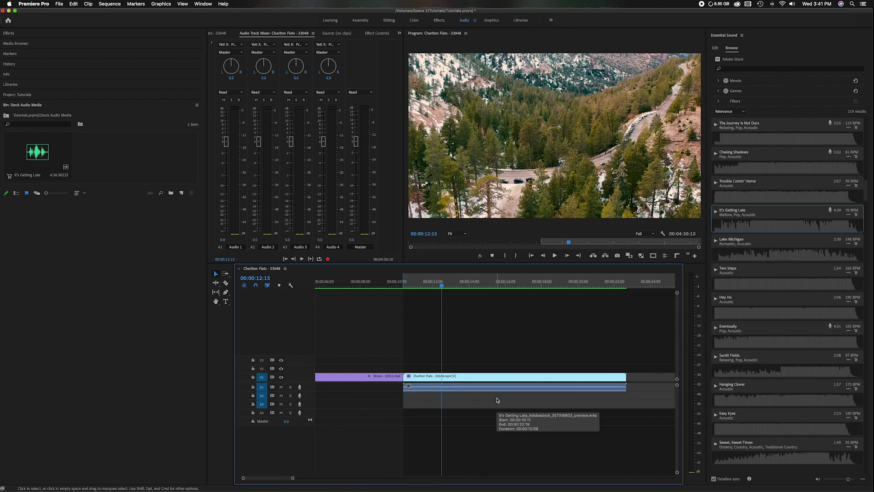